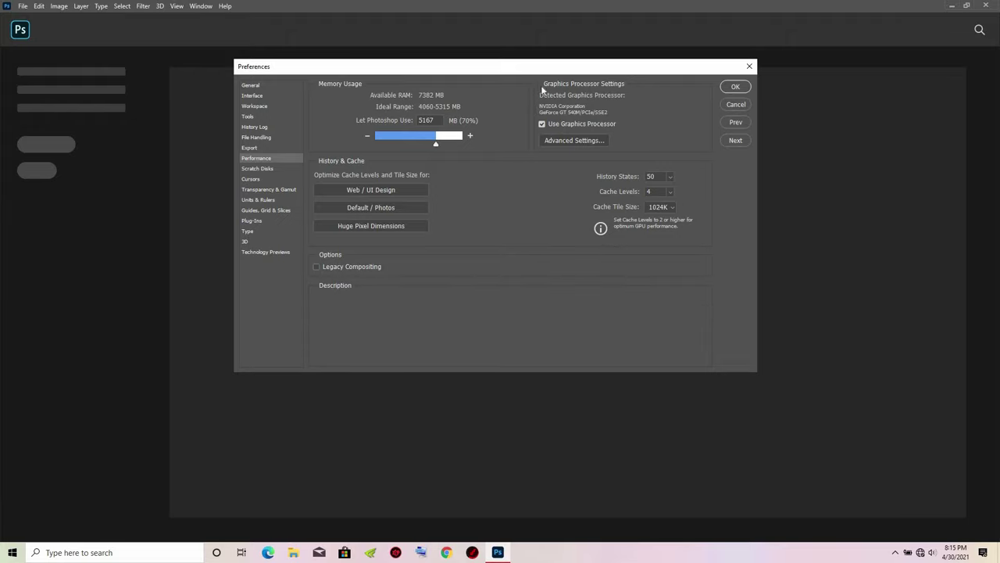
Close Photoshop's Performance preferences, leaving Use Graphics Processor enabled
left_click(735, 89)
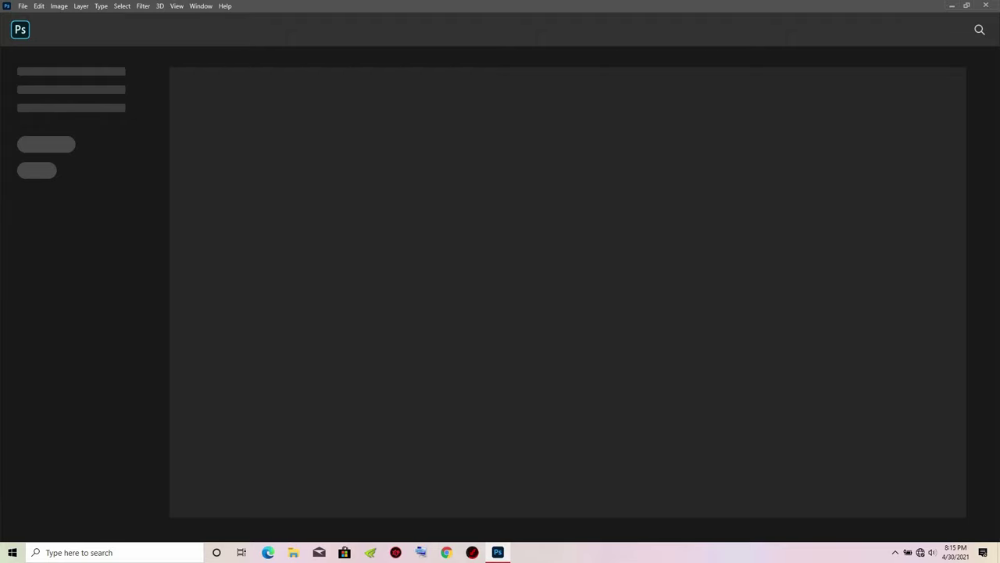
Quit Photoshop to return to the Windows desktop
left_click(988, 6)
right_click(701, 86)
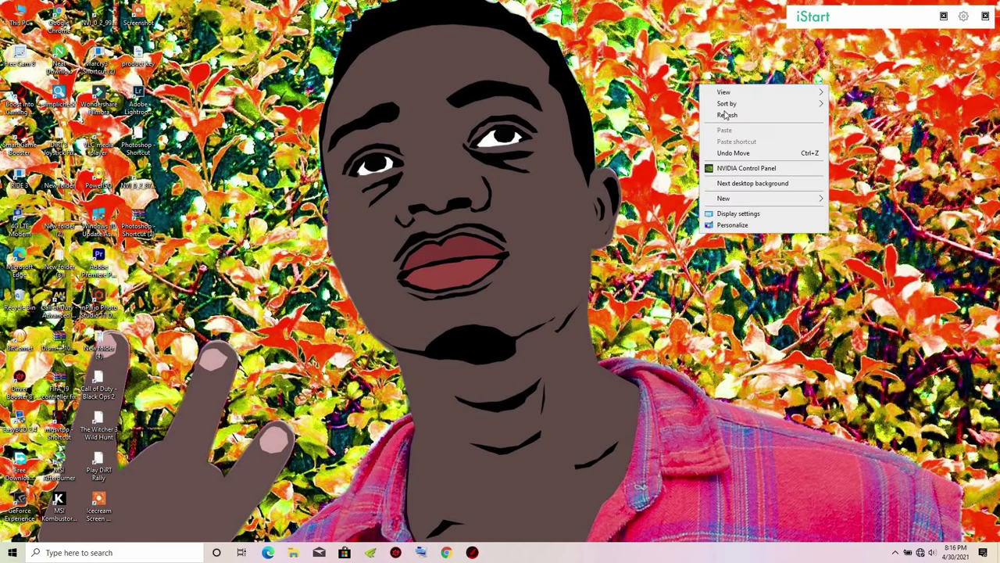
right_click(601, 55)
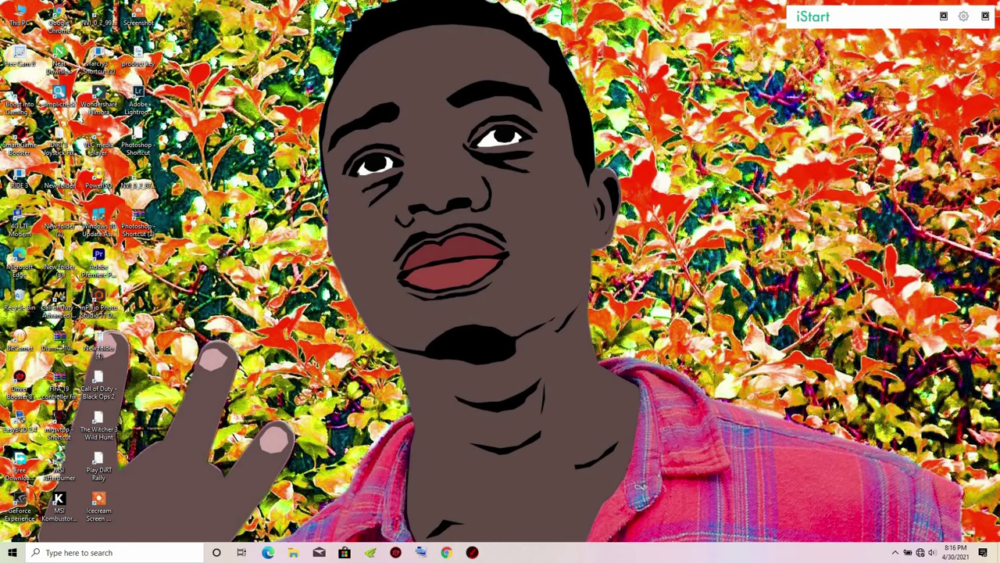
left_click(17, 12)
Check This PC's properties (i7-2630QM, 8 GB RAM), close them, then bring up the desktop shortcut menu
right_click(18, 12)
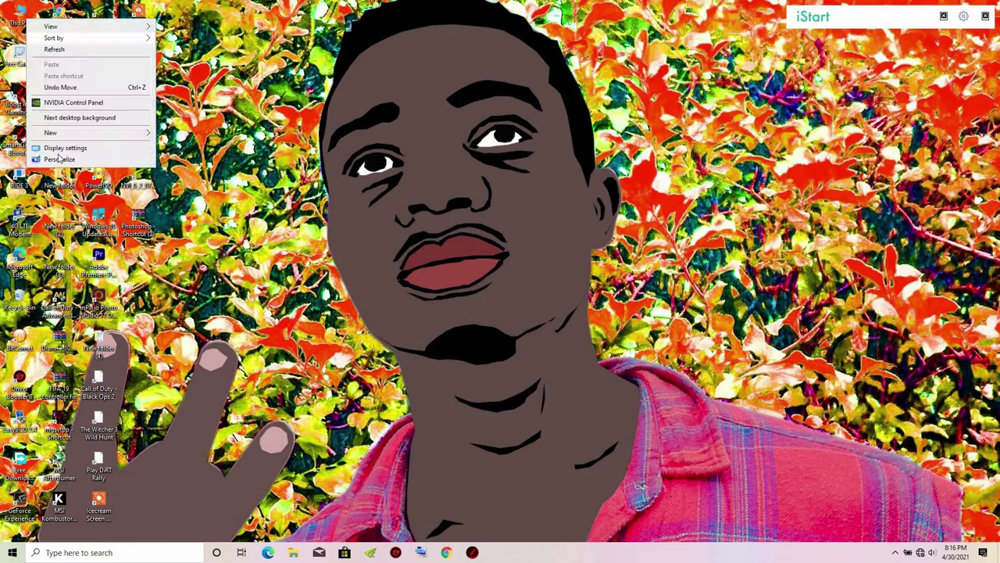
left_click(18, 25)
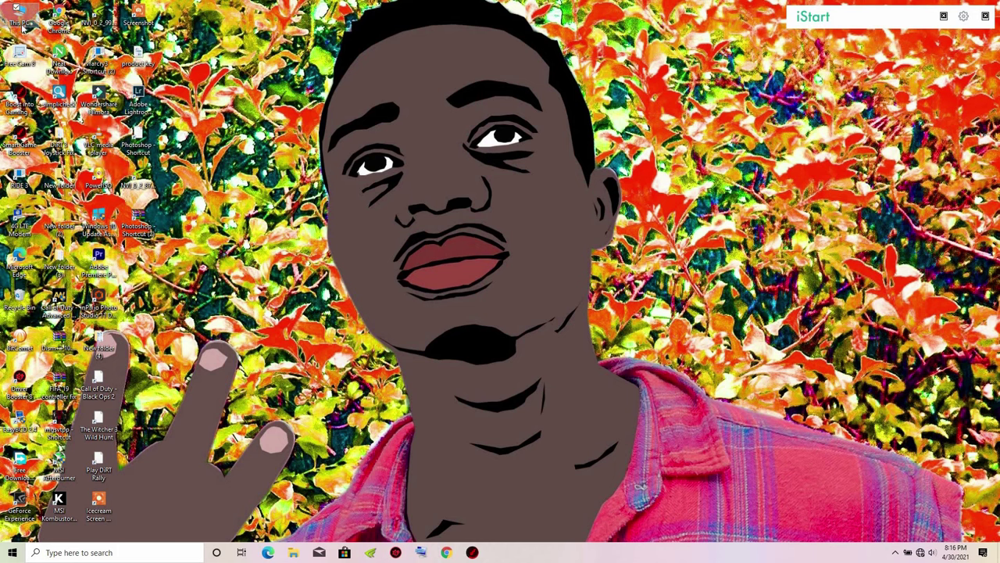
right_click(19, 25)
left_click(49, 145)
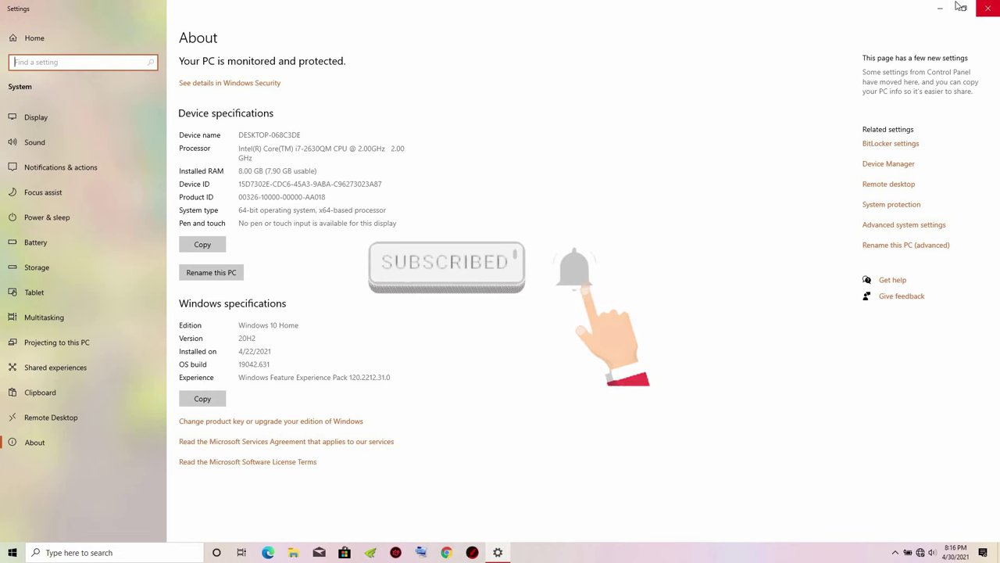
left_click(988, 8)
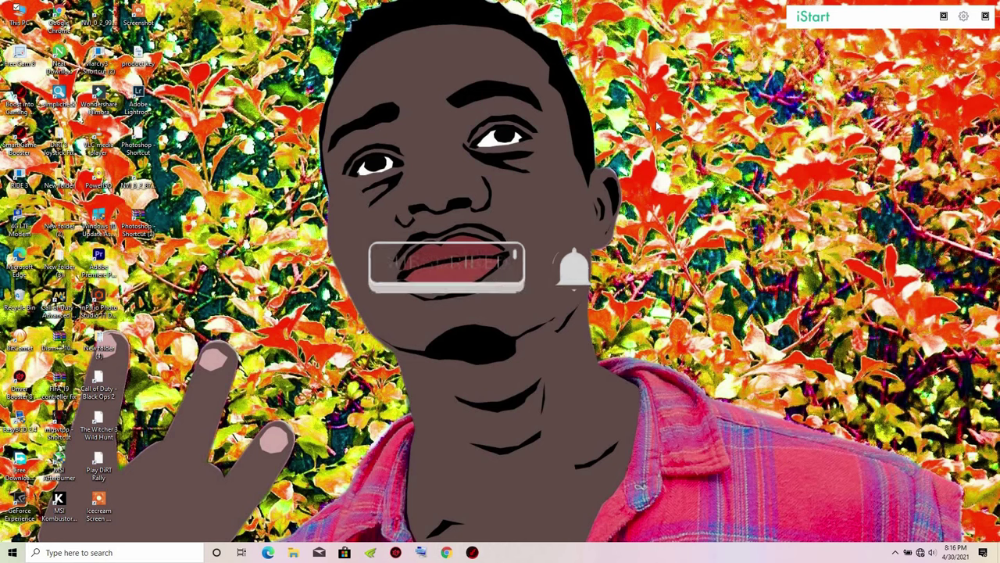
right_click(632, 112)
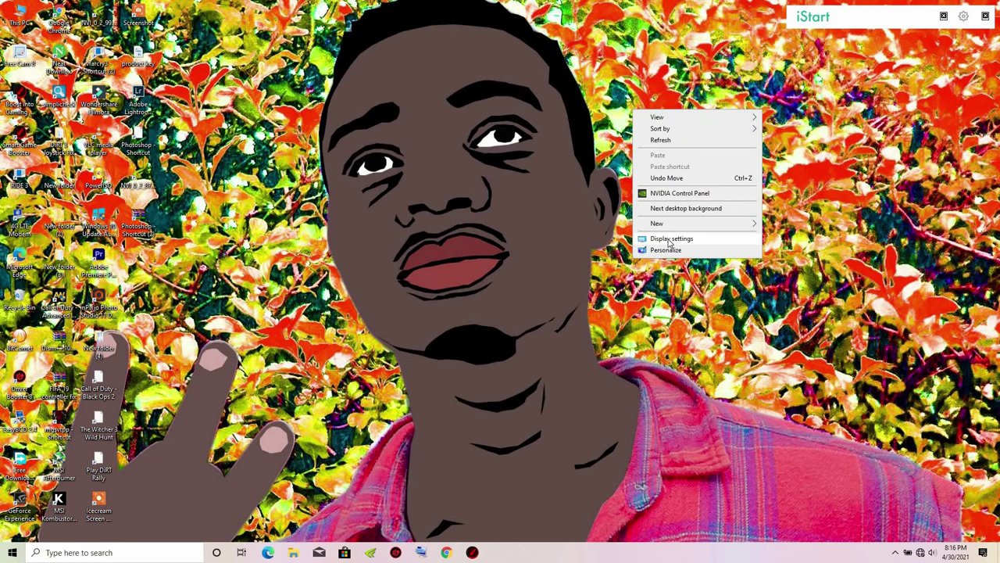
Open Display settings and go to Graphics settings at the bottom of the page
left_click(668, 239)
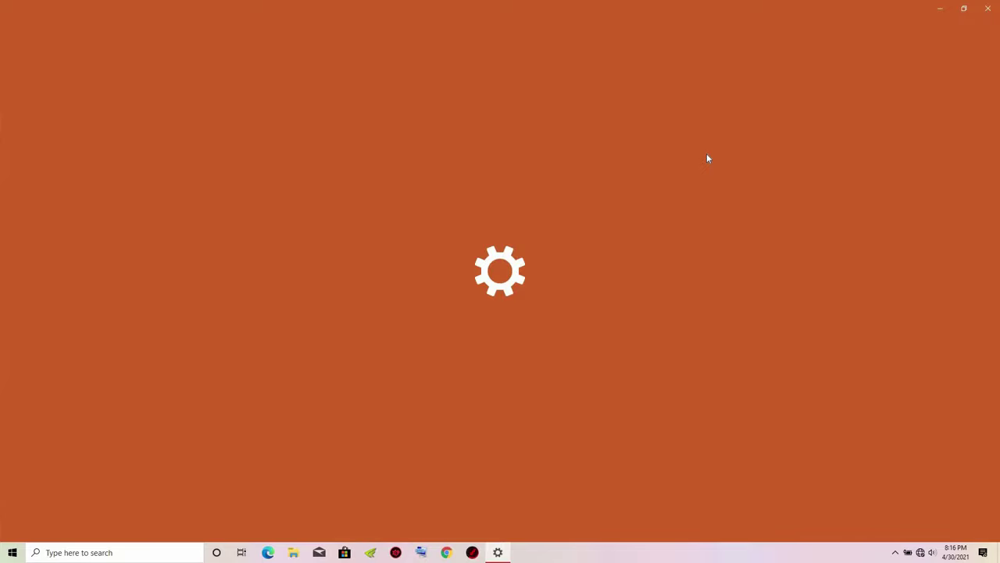
scroll(646, 205, "down", 3)
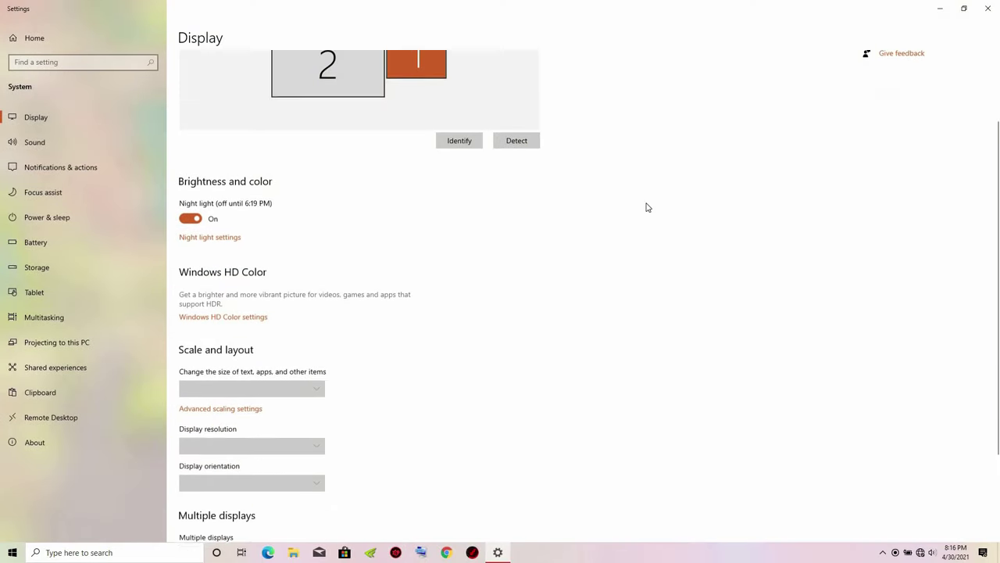
scroll(641, 201, "down", 2)
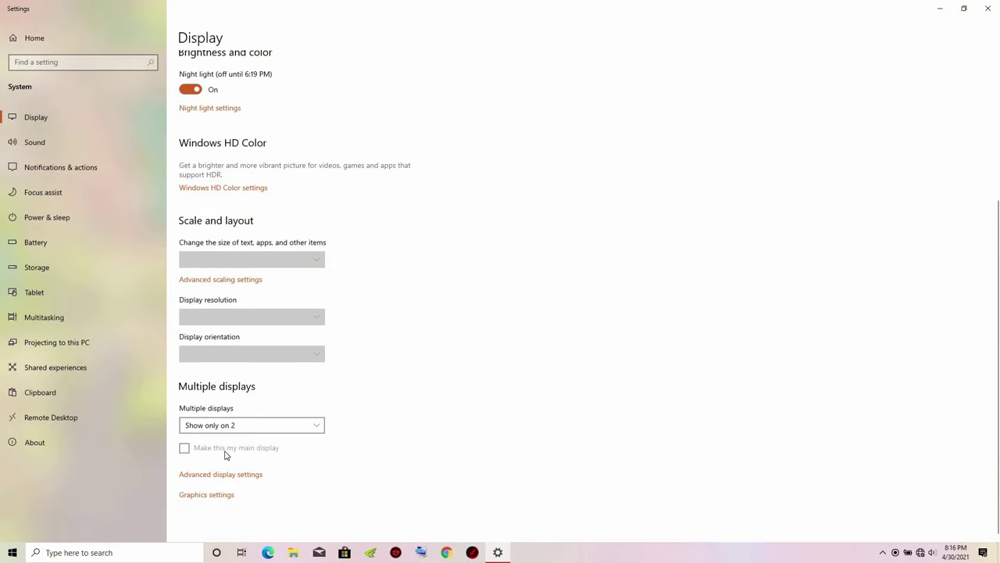
left_click(197, 496)
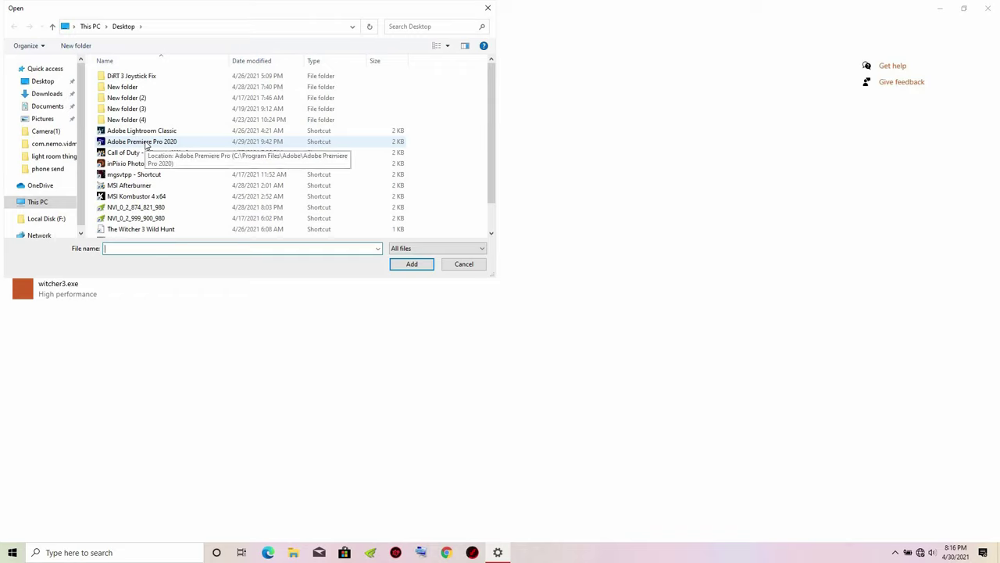
Browse to E:\1\Application and add Photoshop.exe to the graphics preference list
left_click(146, 143)
right_click(145, 143)
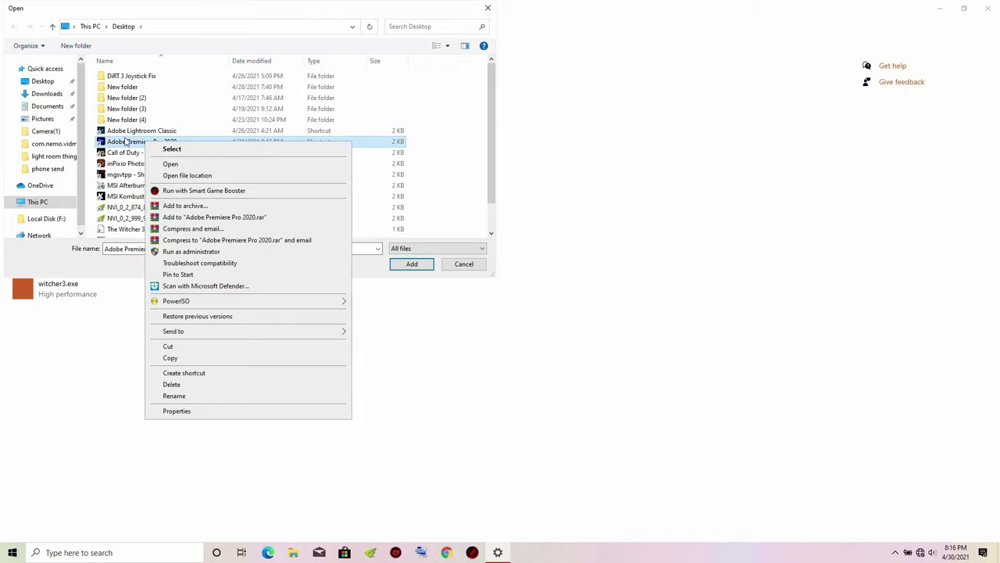
key("m")
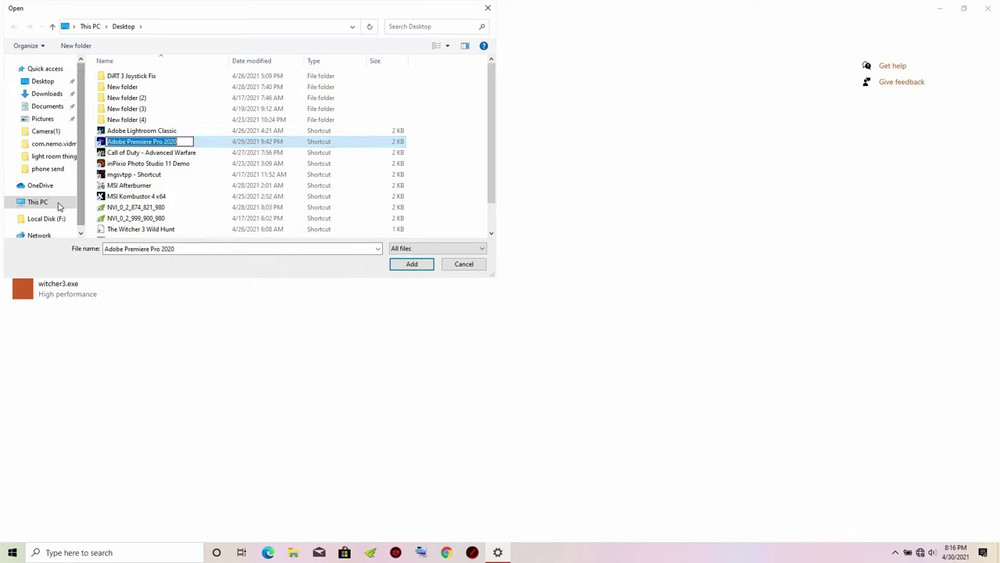
key("Escape")
key("alt+Up")
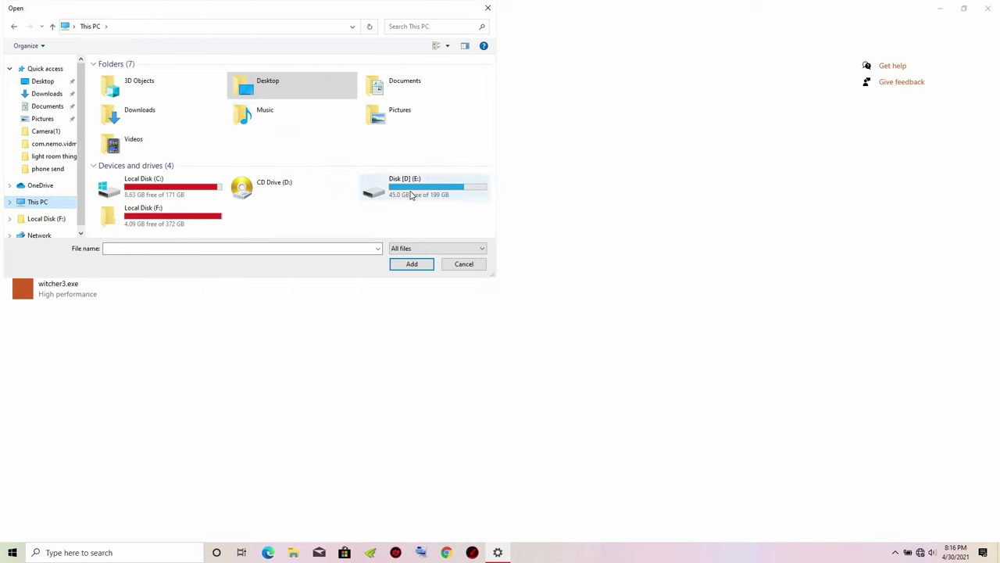
key("Return")
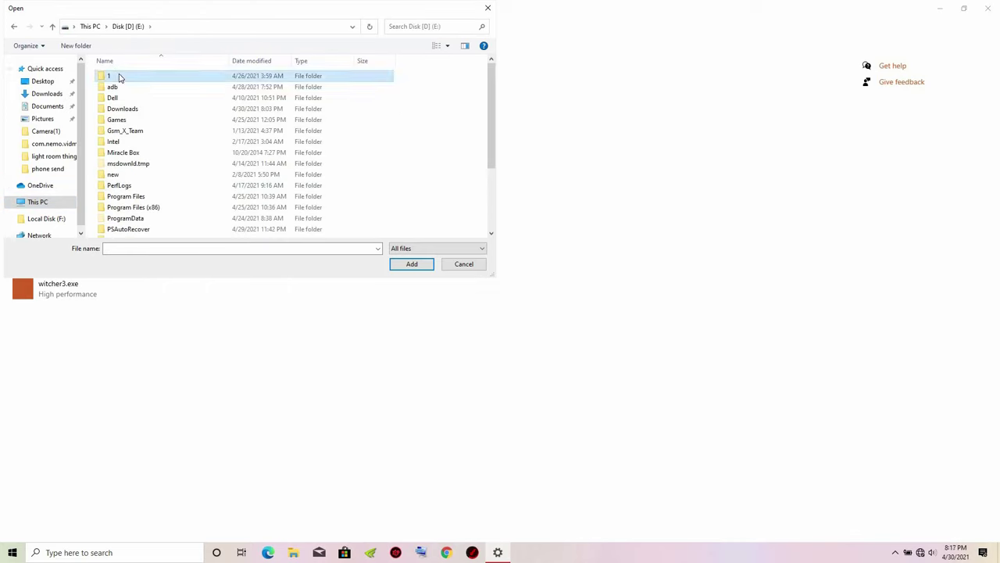
double_click(119, 77)
double_click(118, 76)
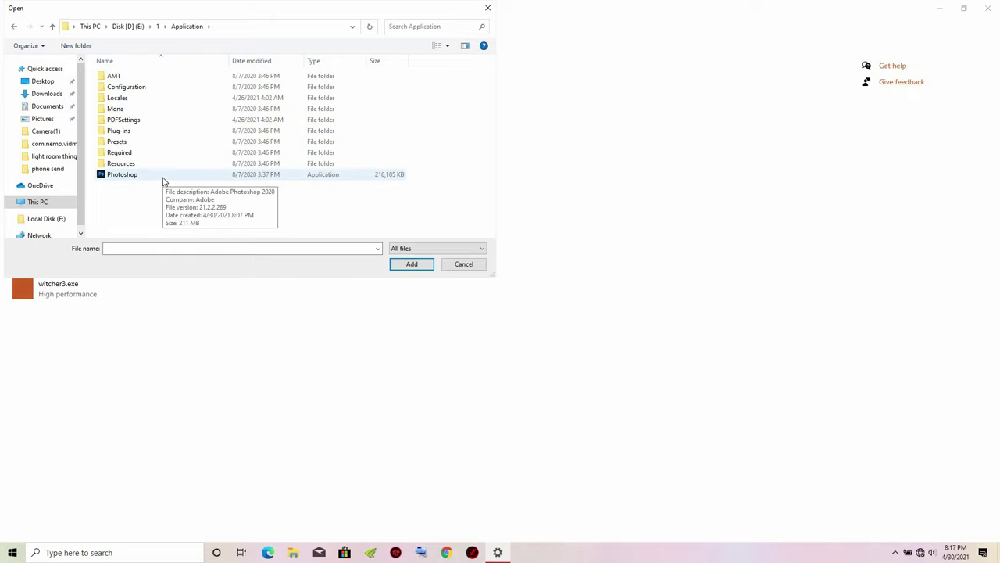
double_click(164, 176)
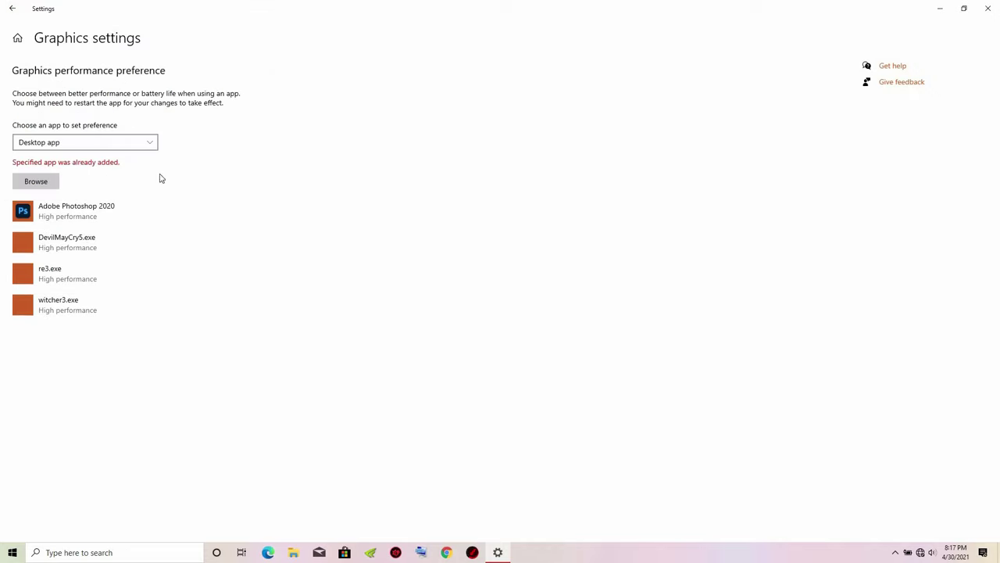
Set Adobe Photoshop 2020's graphics preference to High performance and save
left_click(94, 221)
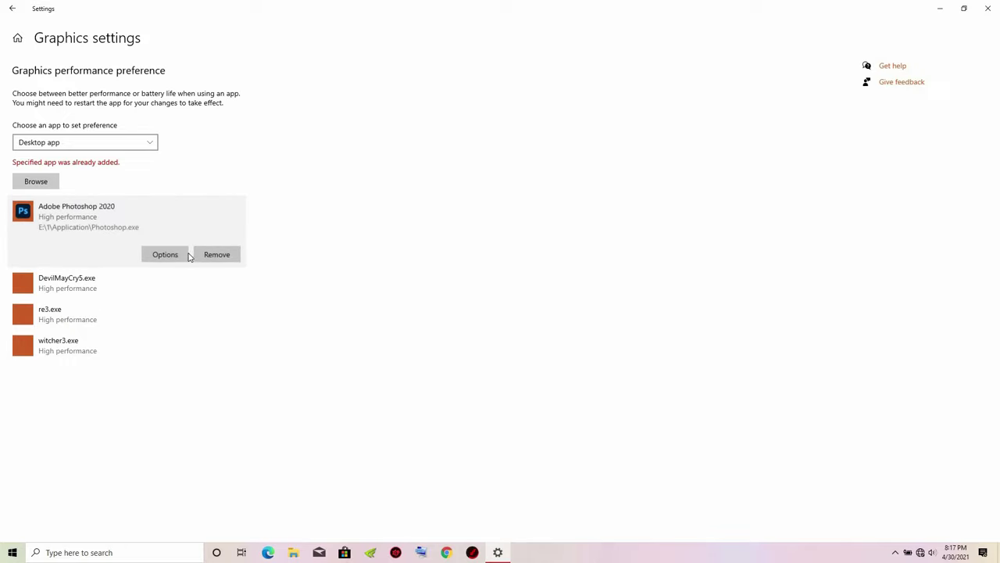
left_click(165, 254)
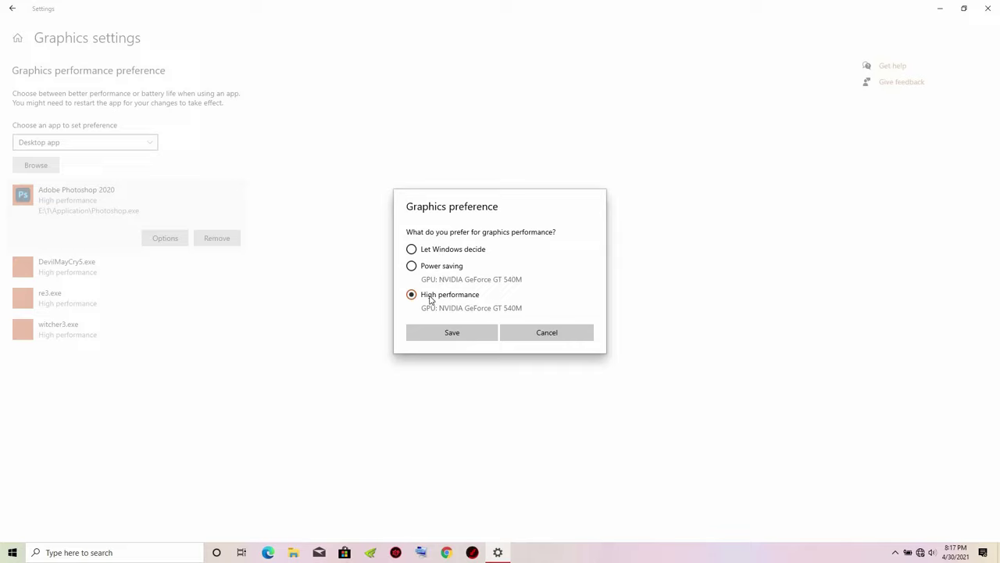
left_click(458, 337)
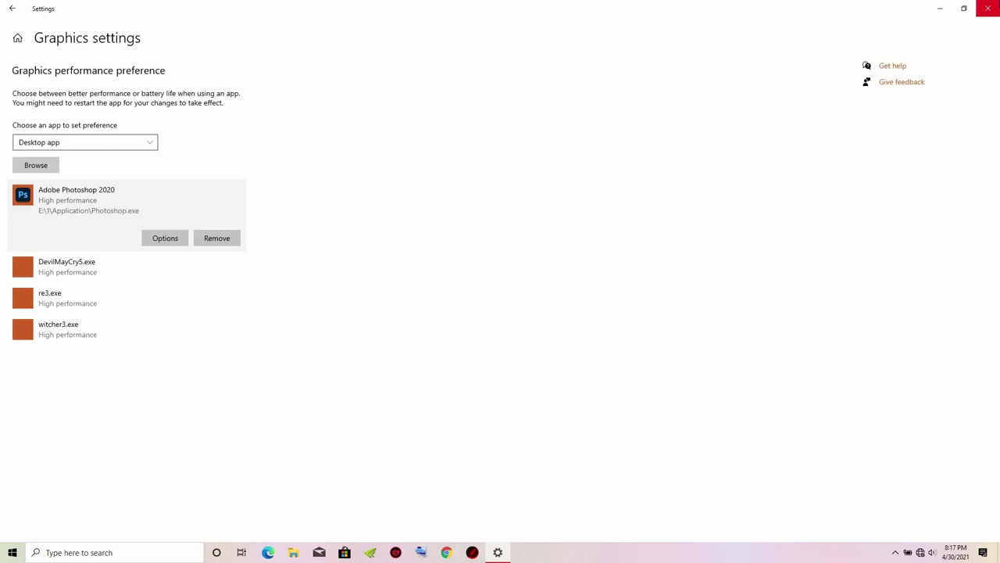
Close Settings and launch NVIDIA Control Panel from the desktop shortcut menu
left_click(987, 7)
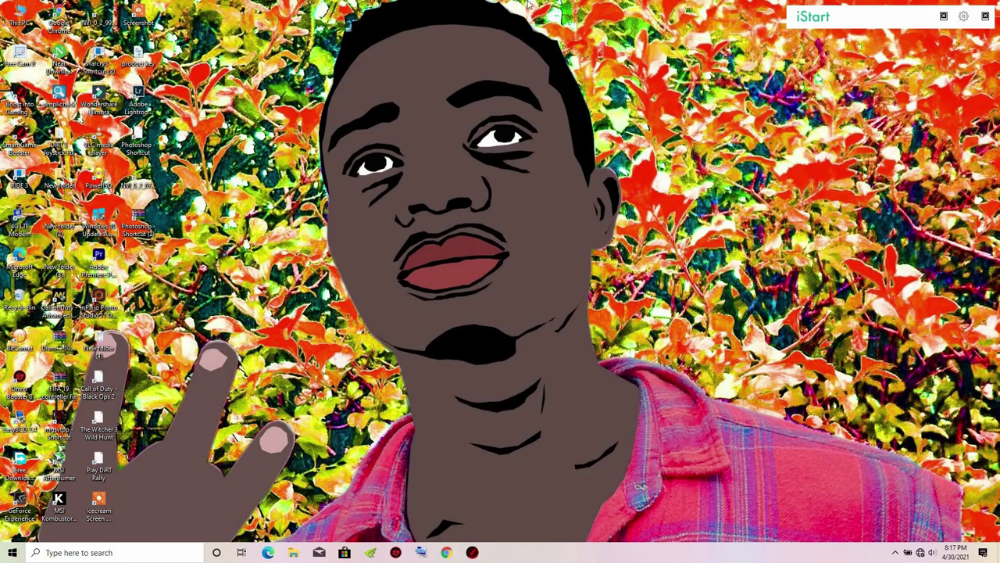
right_click(559, 39)
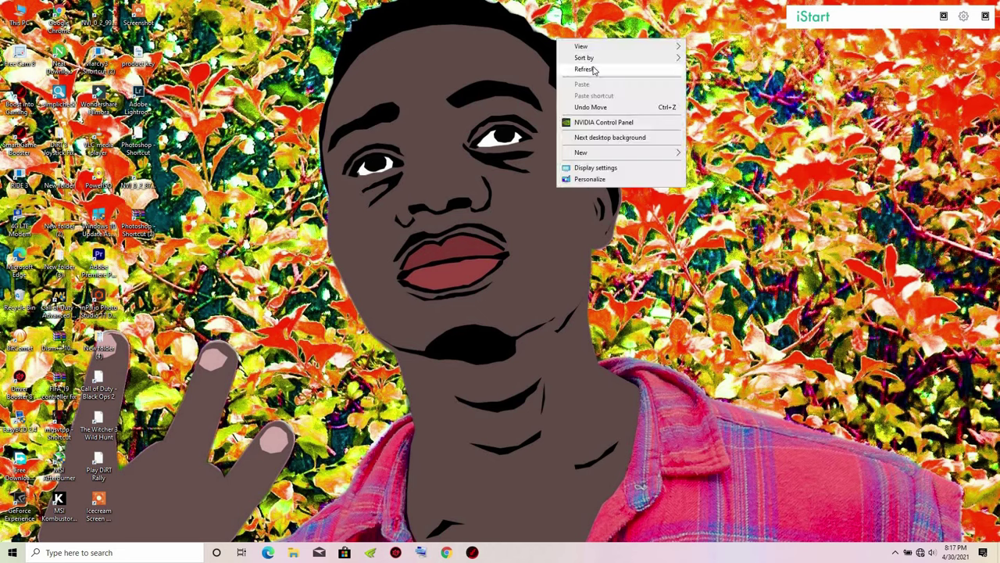
left_click(737, 112)
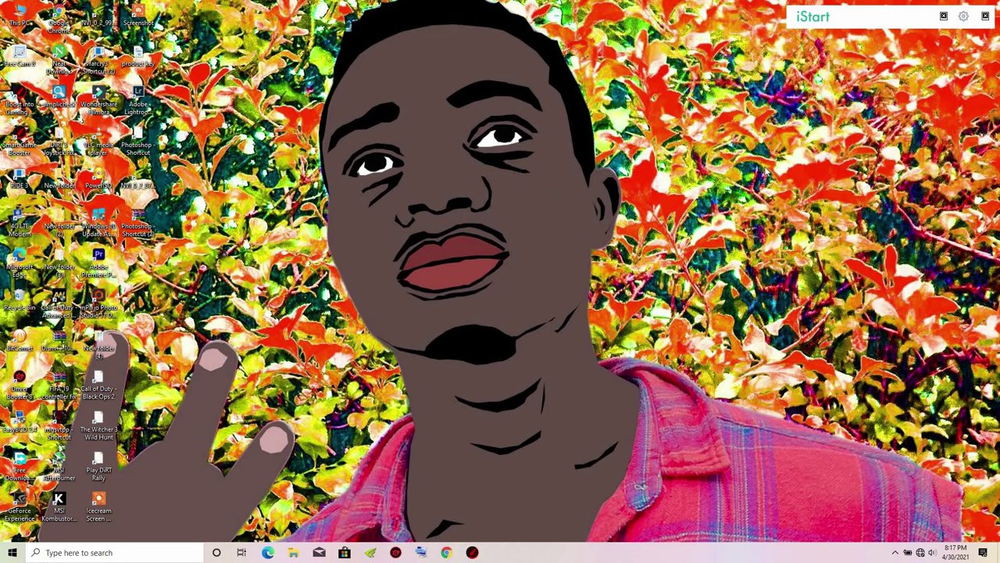
right_click(736, 112)
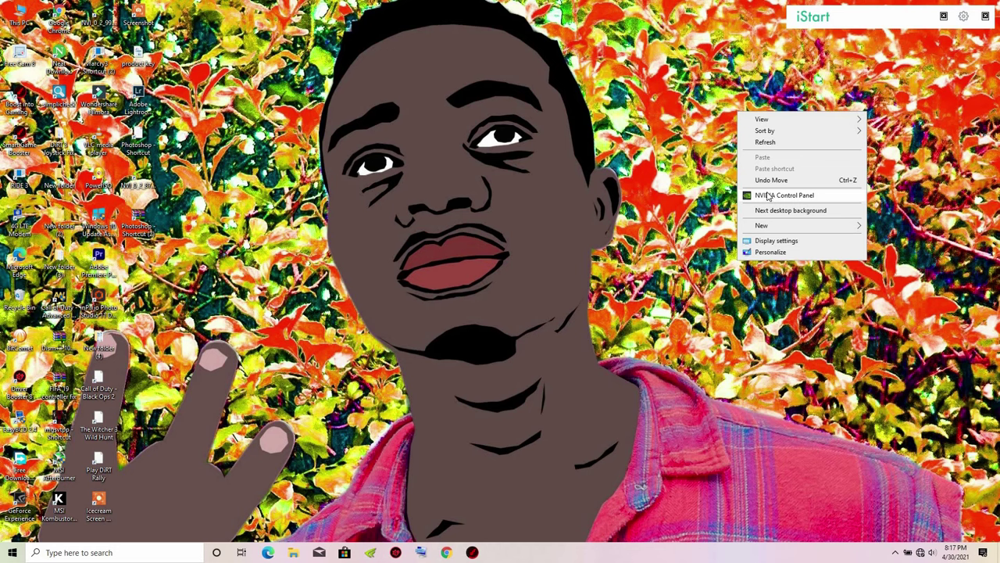
left_click(694, 156)
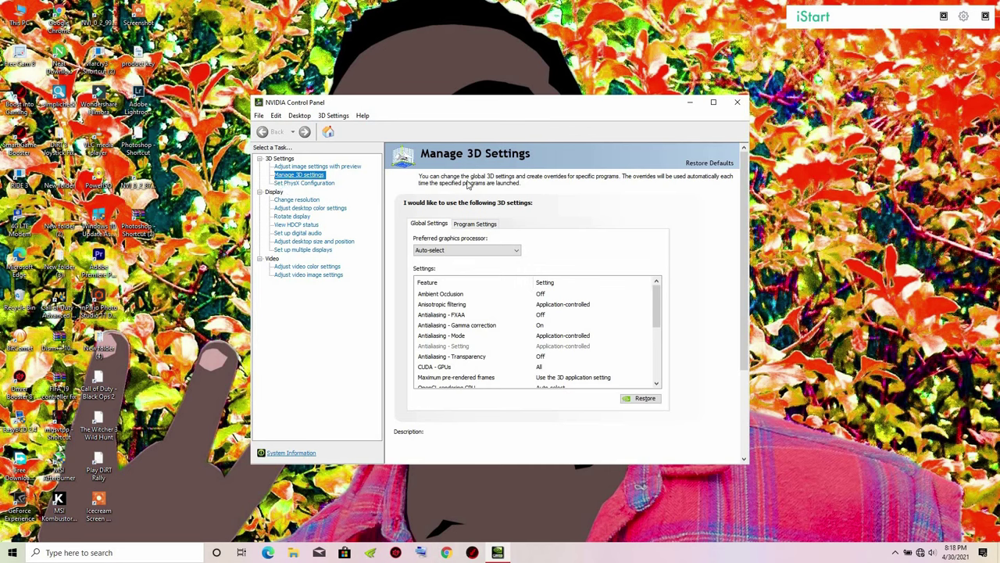
On the Program Settings tab, add photoshop.exe from E:\1\Application as a customized program
left_click(475, 225)
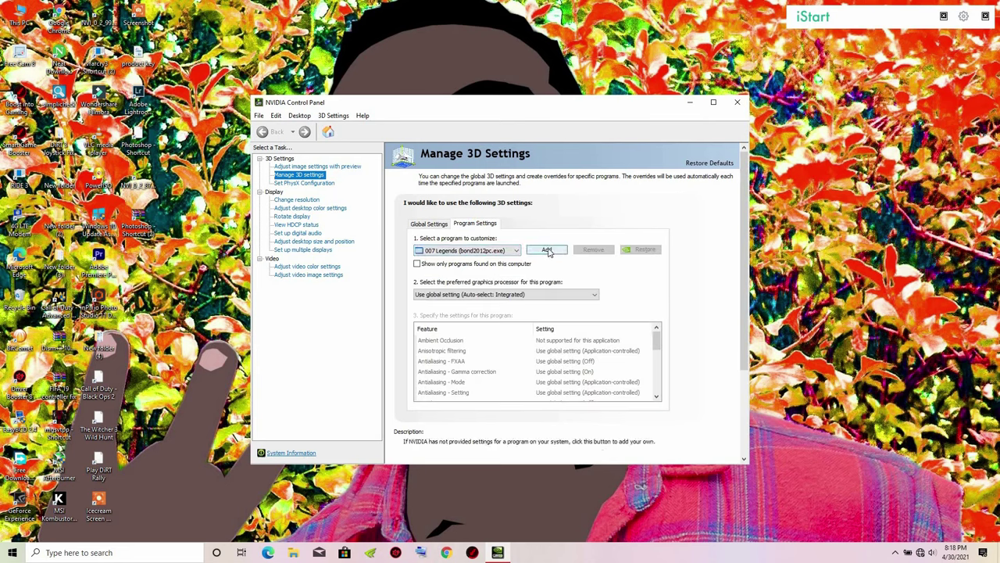
left_click(547, 250)
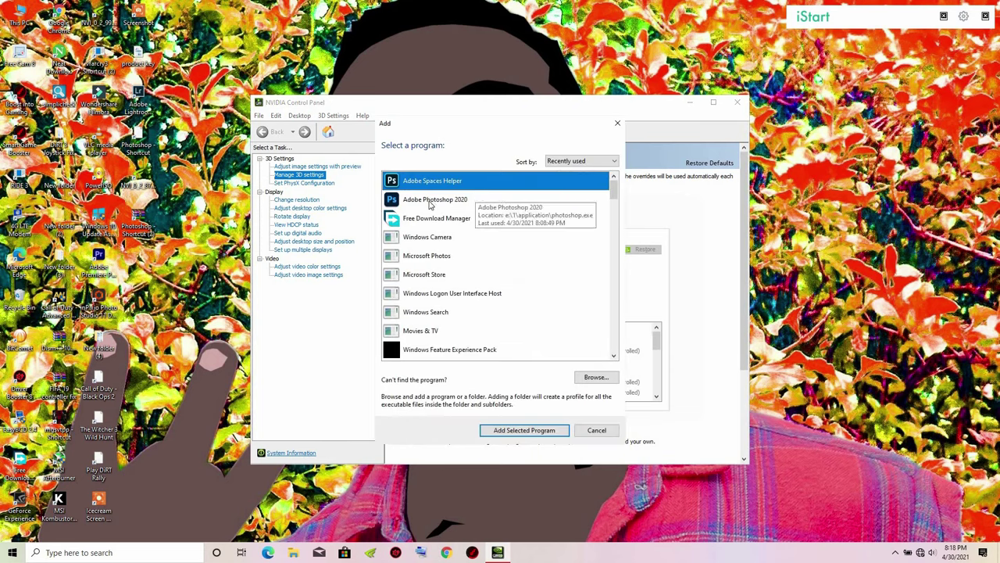
left_click(435, 201)
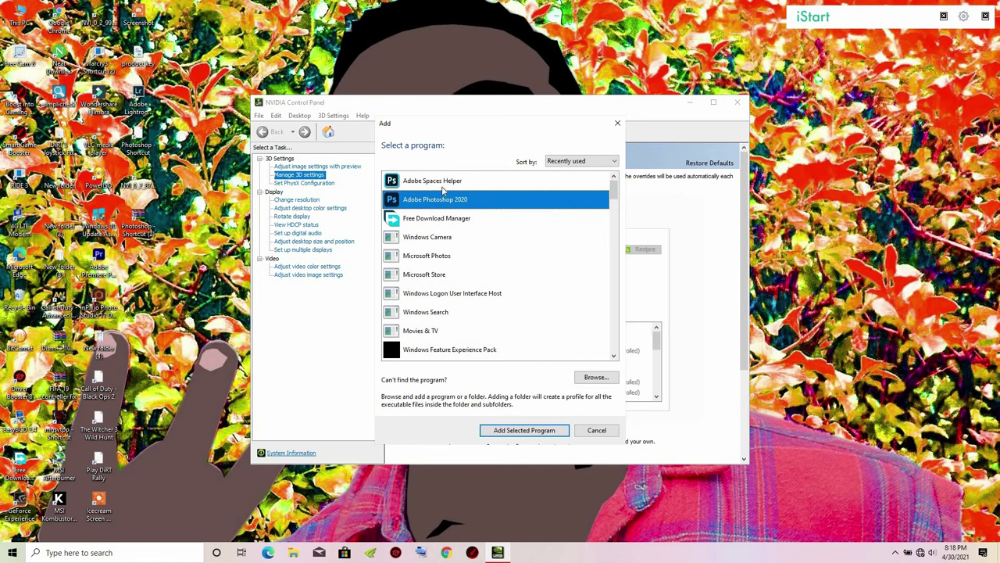
left_click(594, 377)
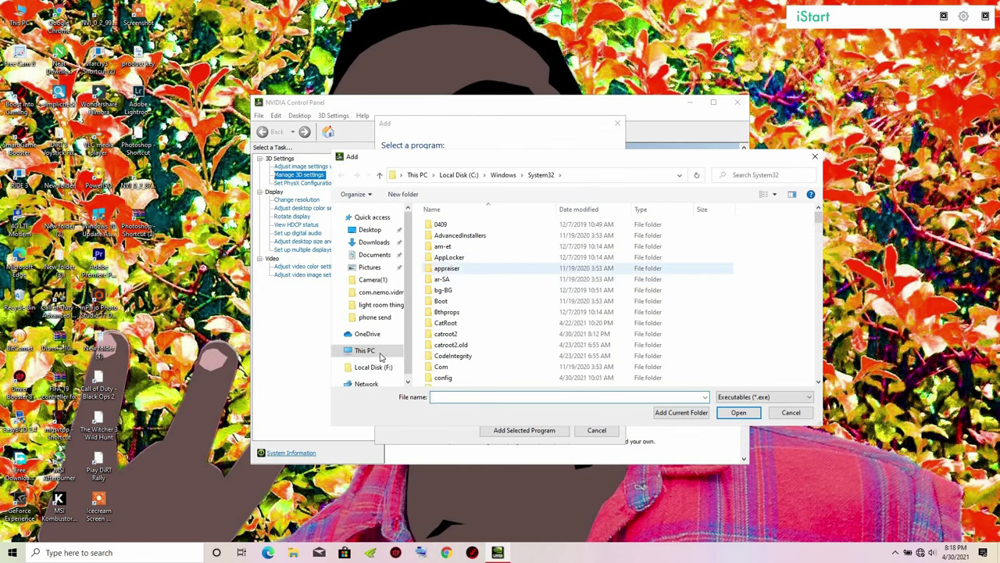
left_click(380, 357)
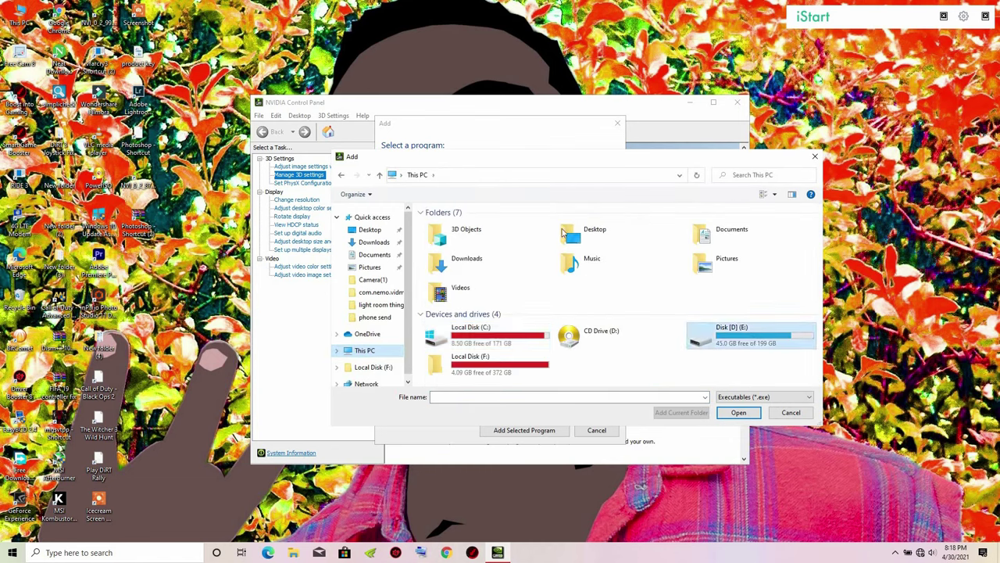
double_click(754, 344)
double_click(489, 225)
double_click(473, 225)
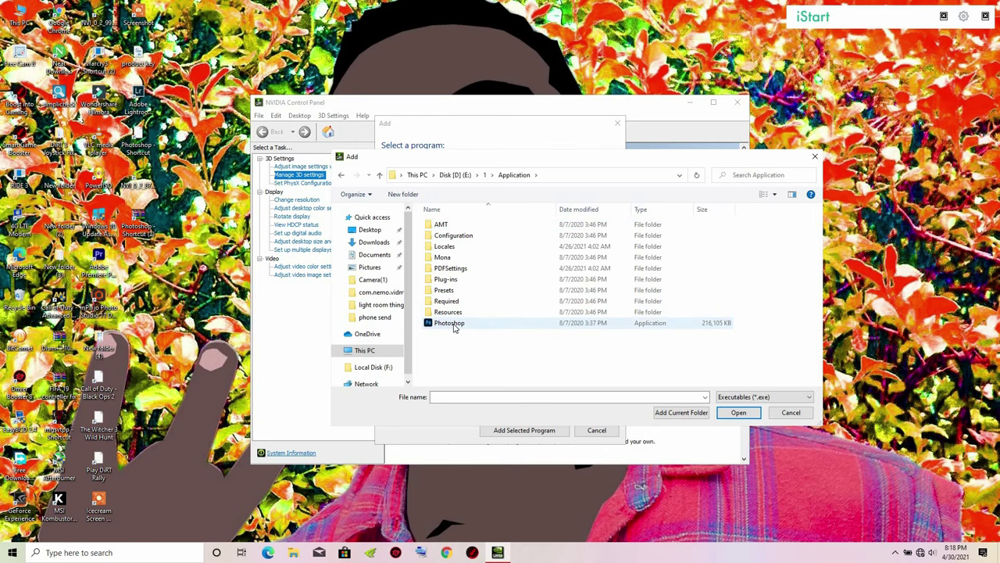
double_click(450, 323)
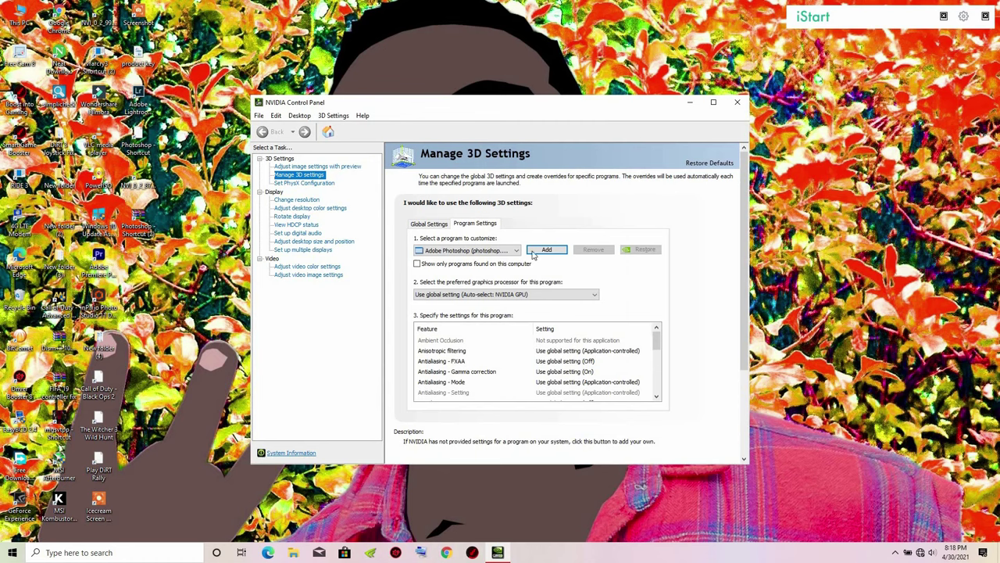
Choose High-performance NVIDIA processor as Photoshop's preferred graphics processor
left_click(462, 294)
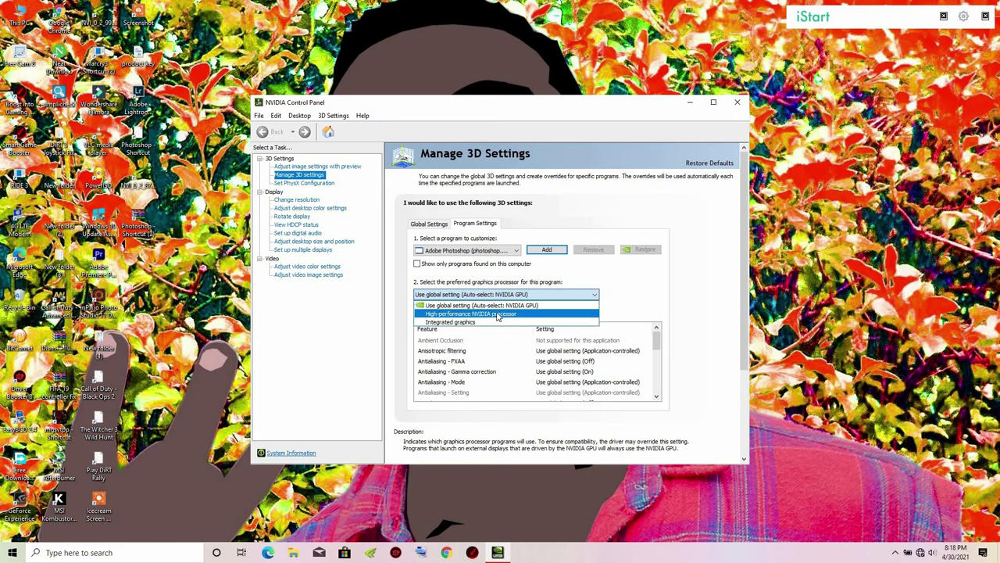
left_click(497, 314)
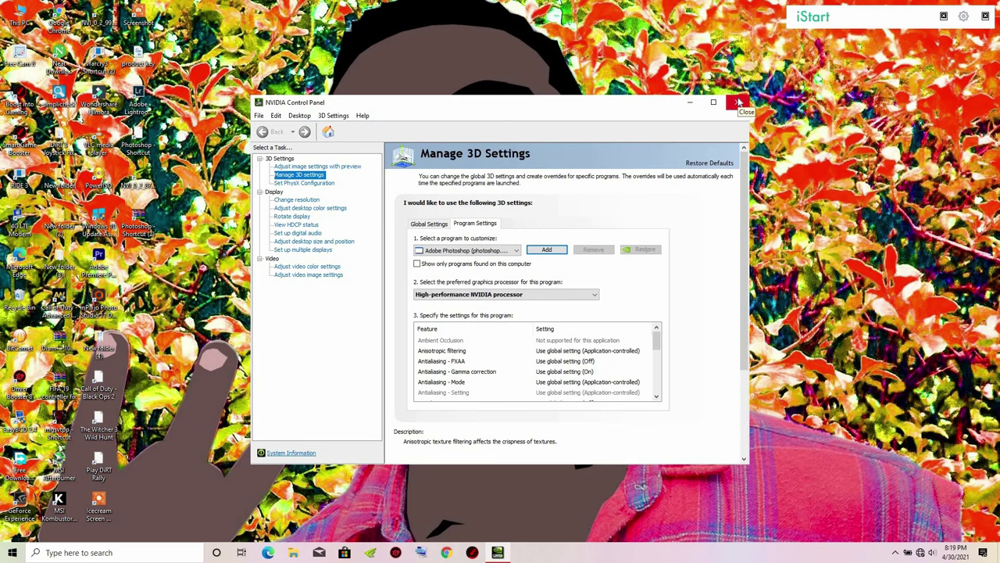
Refresh the desktop from its shortcut menu
right_click(669, 29)
key("Escape")
right_click(670, 47)
left_click(695, 76)
right_click(634, 54)
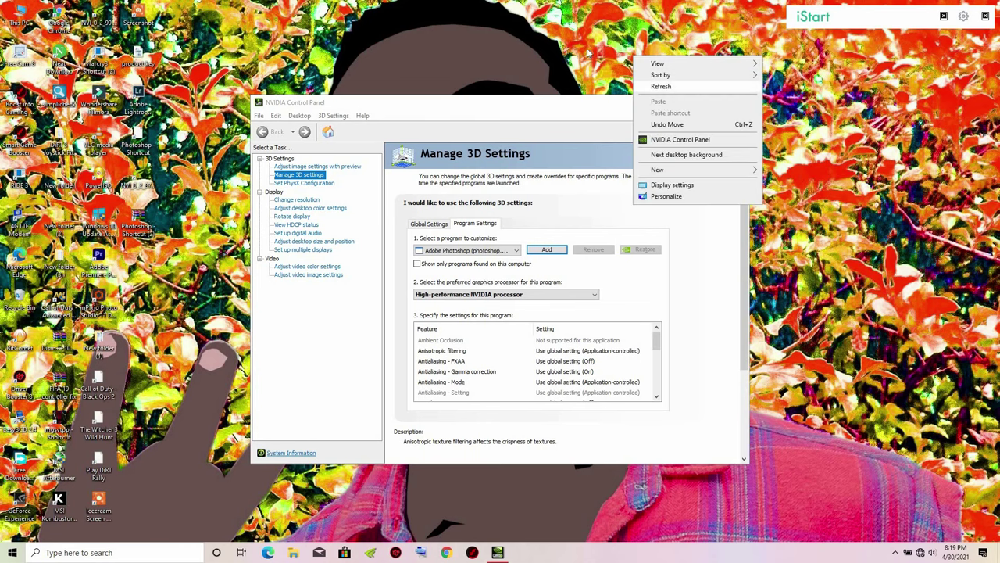
left_click(656, 83)
Refresh the desktop again and close the NVIDIA Control Panel
right_click(545, 28)
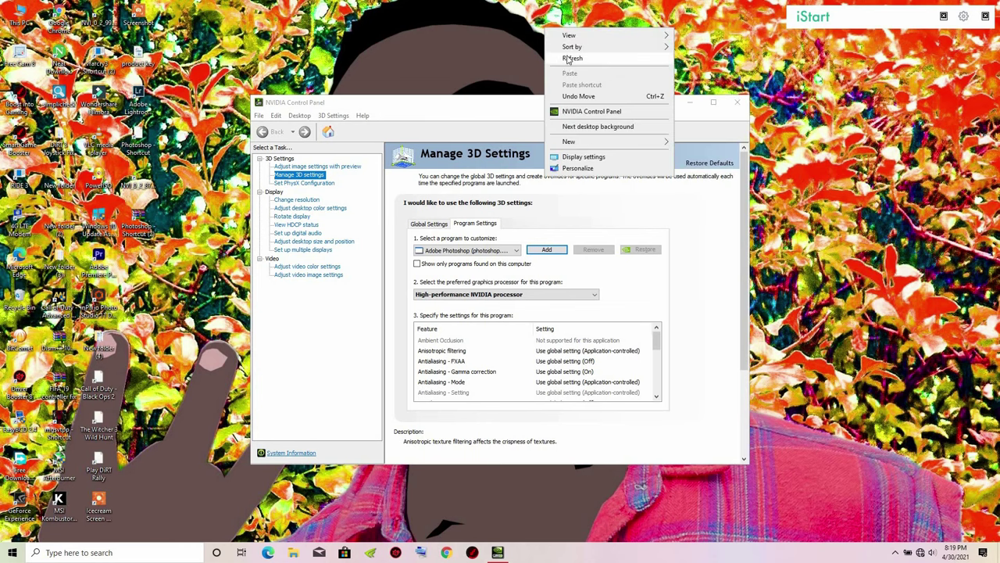
left_click(625, 58)
right_click(601, 39)
left_click(539, 31)
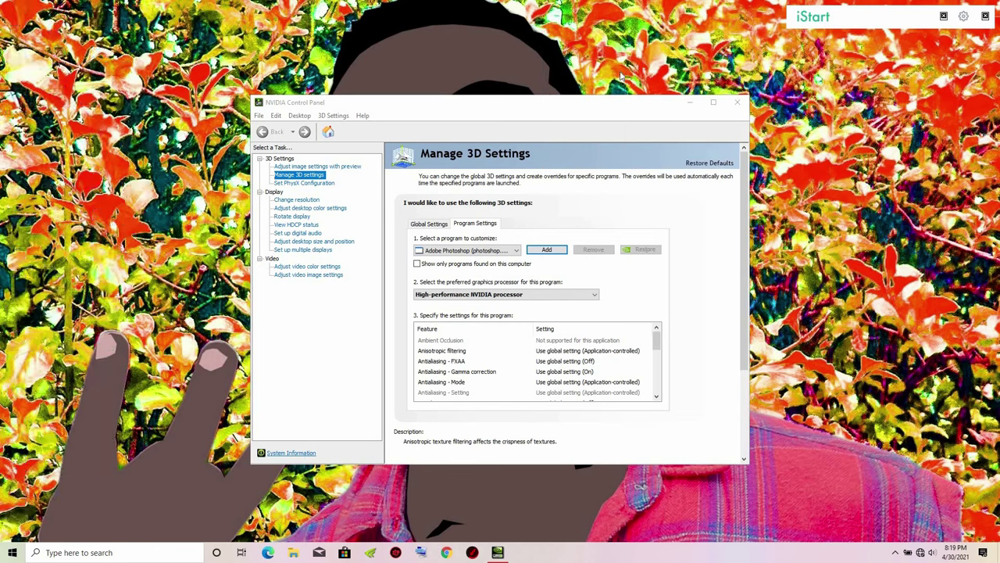
right_click(538, 29)
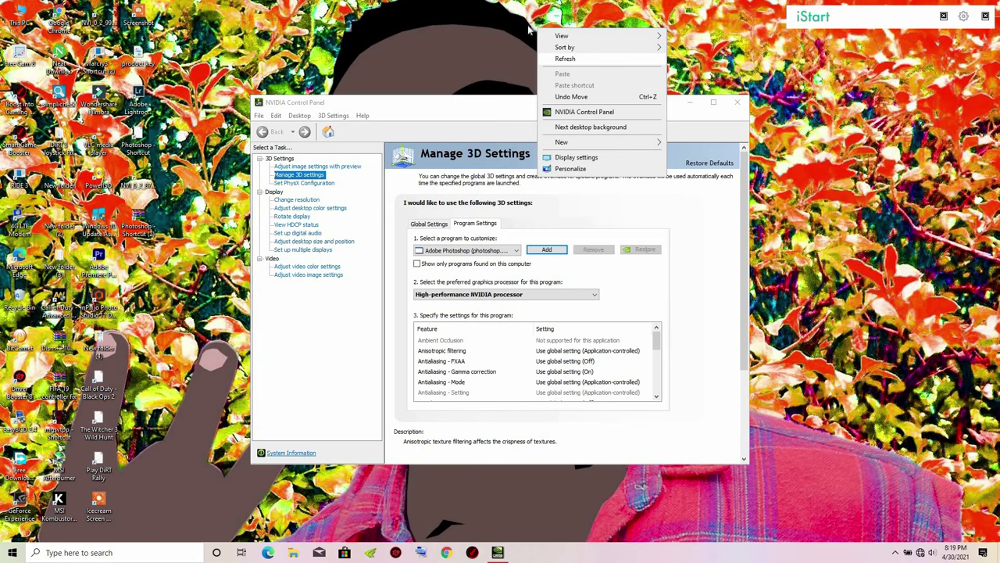
left_click(565, 59)
left_click(736, 103)
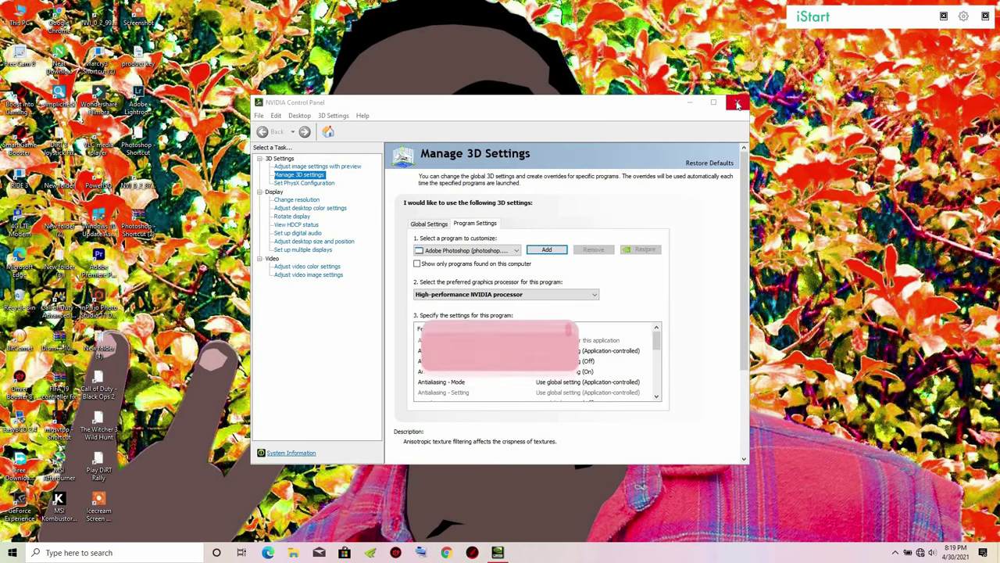